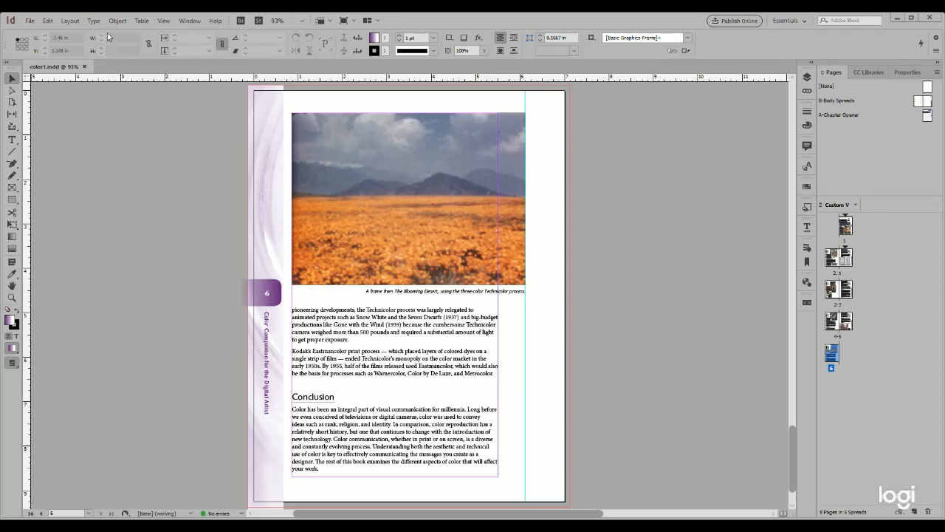
Close the open color1.indd and other chapter document so that front-matter.indd is the active document.
{"action": "left_click", "coordinate": [190, 20]}
{"action": "left_click", "coordinate": [27, 21]}
{"action": "left_click", "coordinate": [85, 67]}
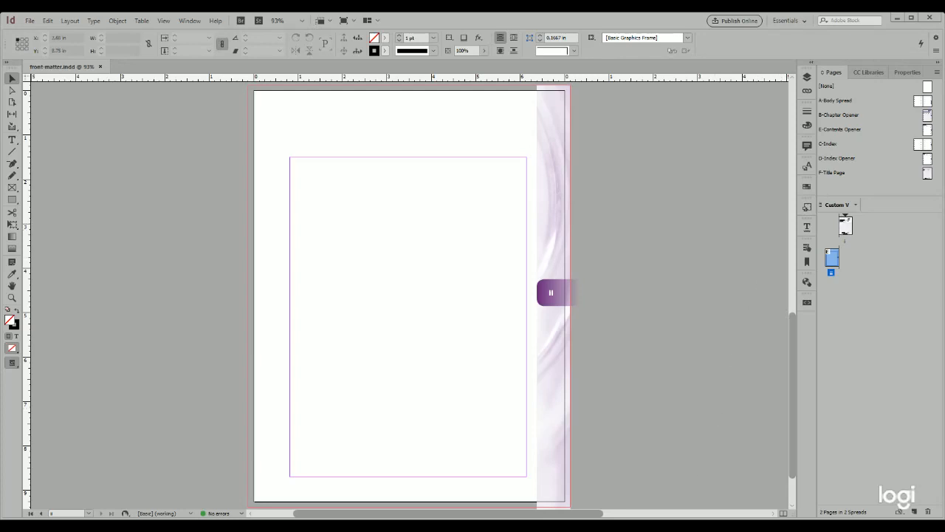
{"action": "key", "text": "ctrl+d"}
{"action": "left_click", "coordinate": [176, 67]}
Add a page based on the E-Contents Opener master beside page ii of front-matter.indd and save the document.
{"action": "left_click_drag", "start_coordinate": [926, 132], "coordinate": [847, 267]}
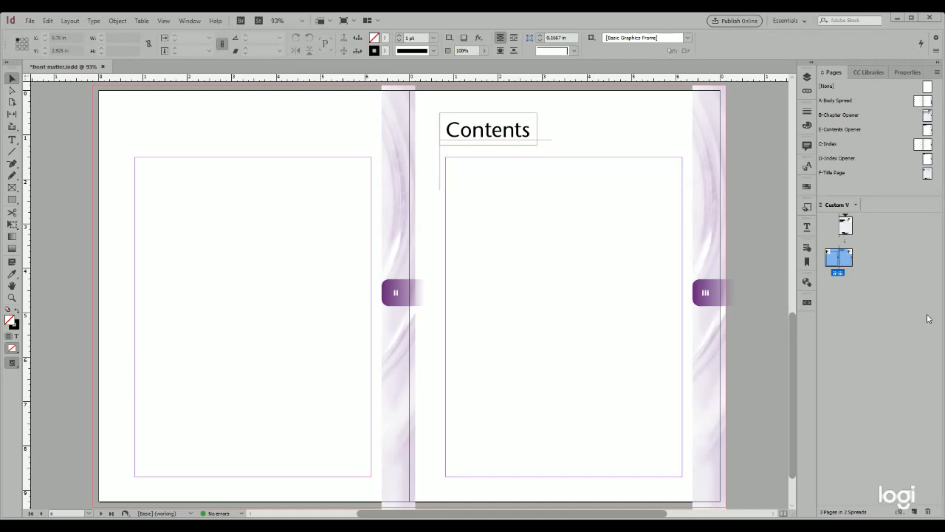
{"action": "key", "text": "ctrl+s"}
{"action": "key", "text": "ctrl+z"}
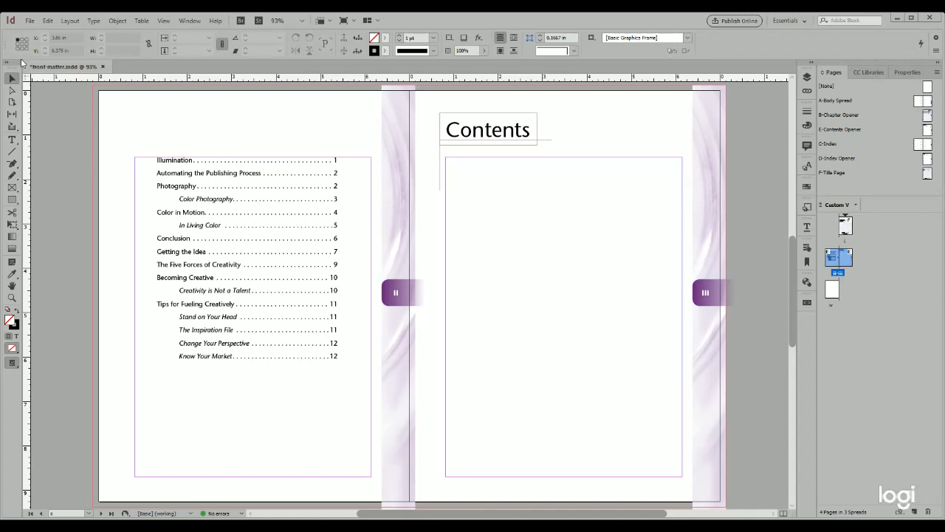
Try to move the table of contents text from page ii to page iii by cutting and pasting it, and undo the paste.
{"action": "left_click", "coordinate": [13, 140]}
{"action": "left_click_drag", "start_coordinate": [343, 355], "coordinate": [143, 159]}
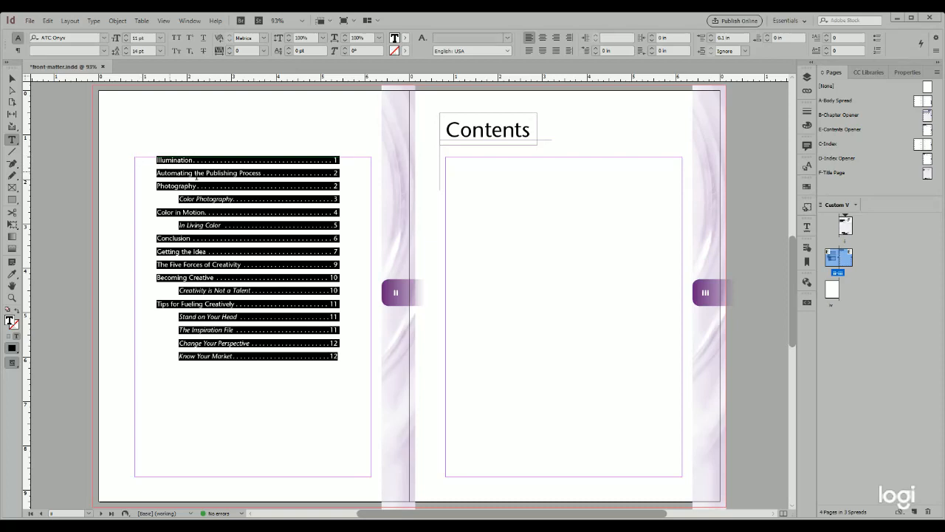
{"action": "key", "text": "ctrl+x"}
{"action": "left_click", "coordinate": [471, 172]}
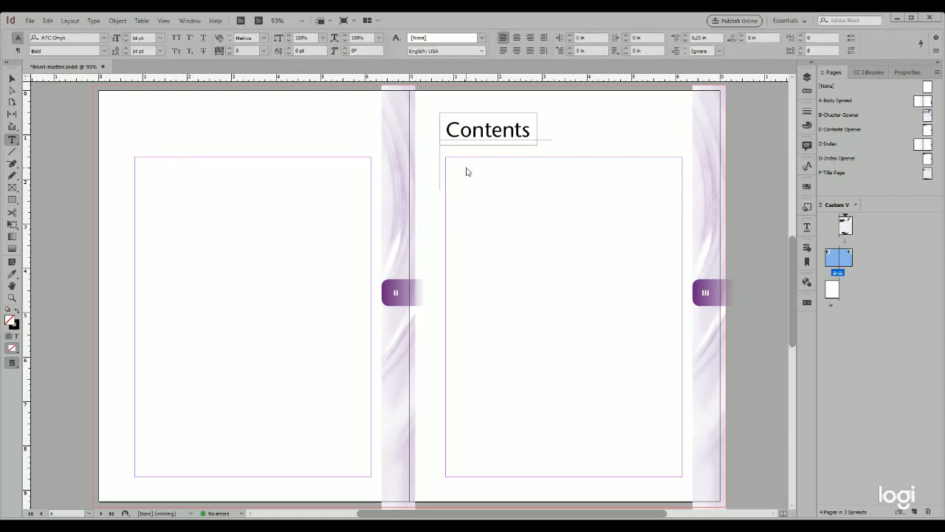
{"action": "key", "text": "ctrl+v"}
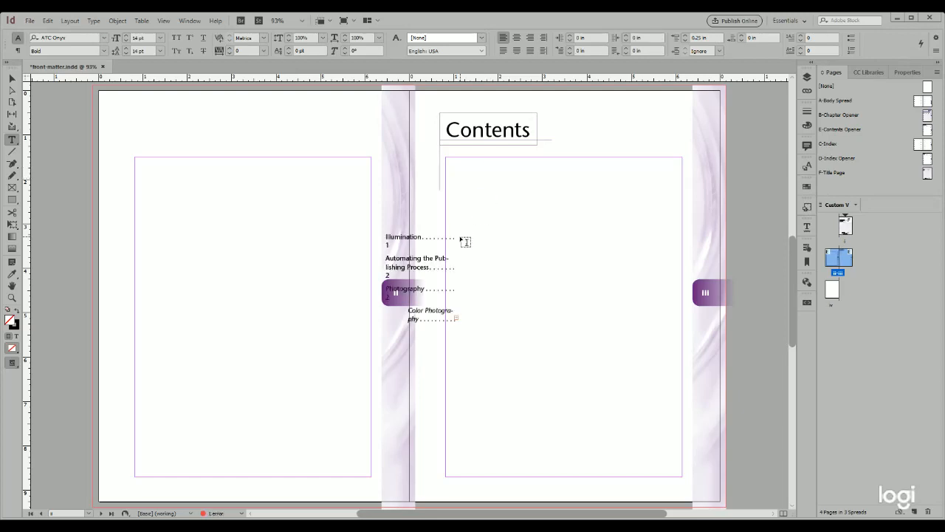
{"action": "left_click", "coordinate": [49, 22]}
{"action": "left_click", "coordinate": [52, 32]}
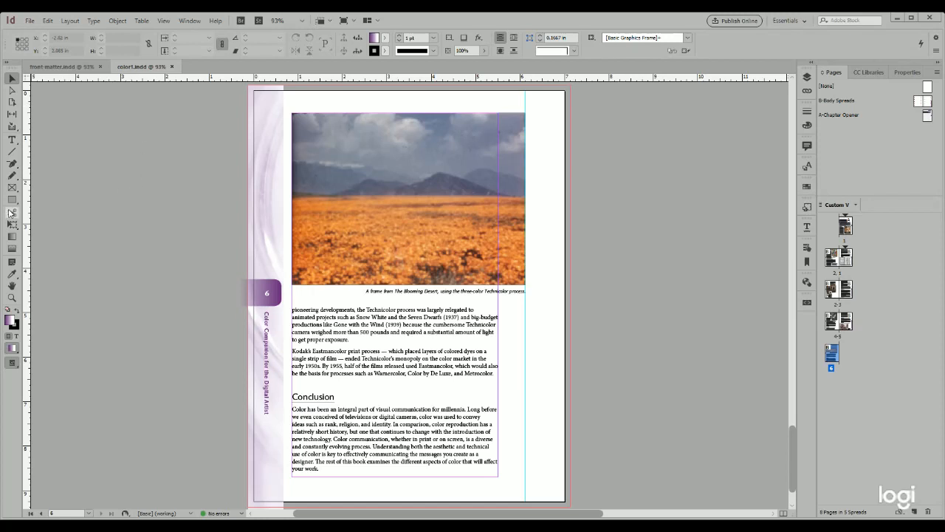
Override the chapter title master frame on page 1 of color1.indd, and save and close the document.
{"action": "left_click", "coordinate": [844, 240]}
{"action": "double_click", "coordinate": [844, 240]}
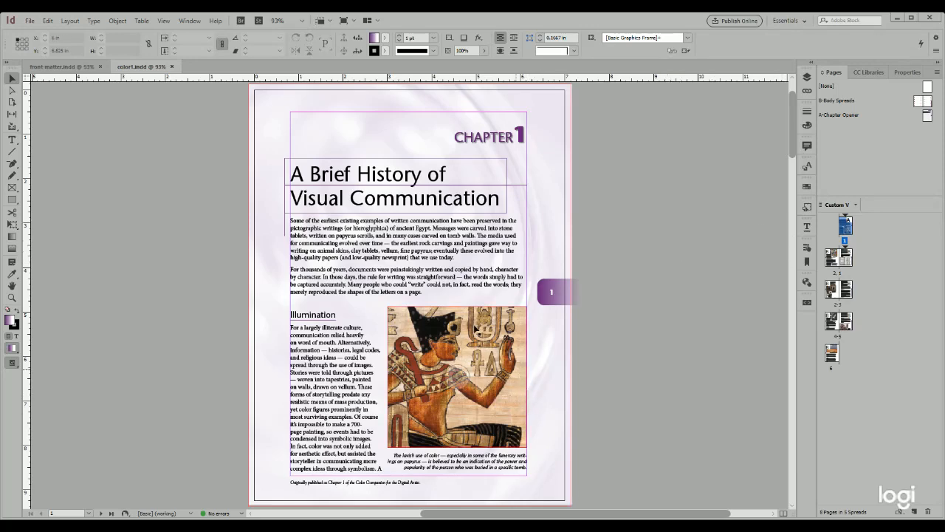
{"action": "left_click", "coordinate": [367, 159]}
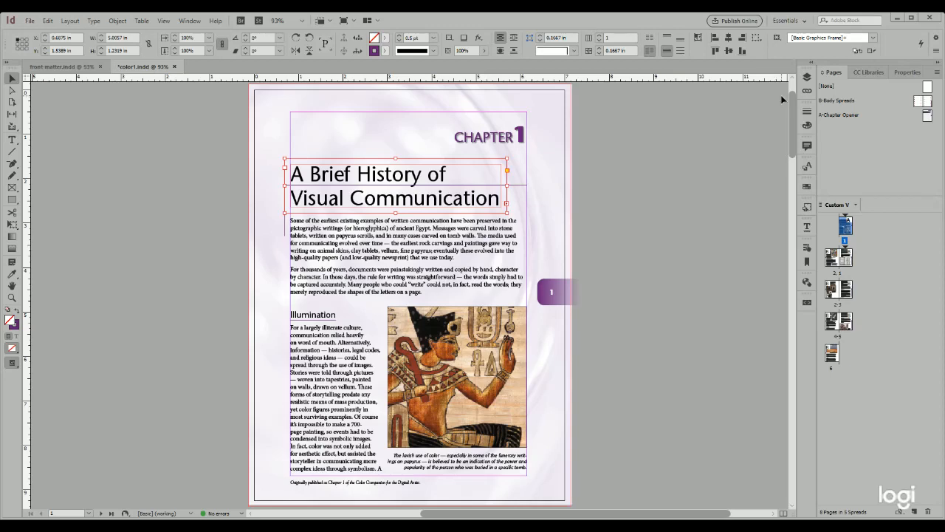
{"action": "key", "text": "ctrl+s"}
{"action": "left_click", "coordinate": [172, 67]}
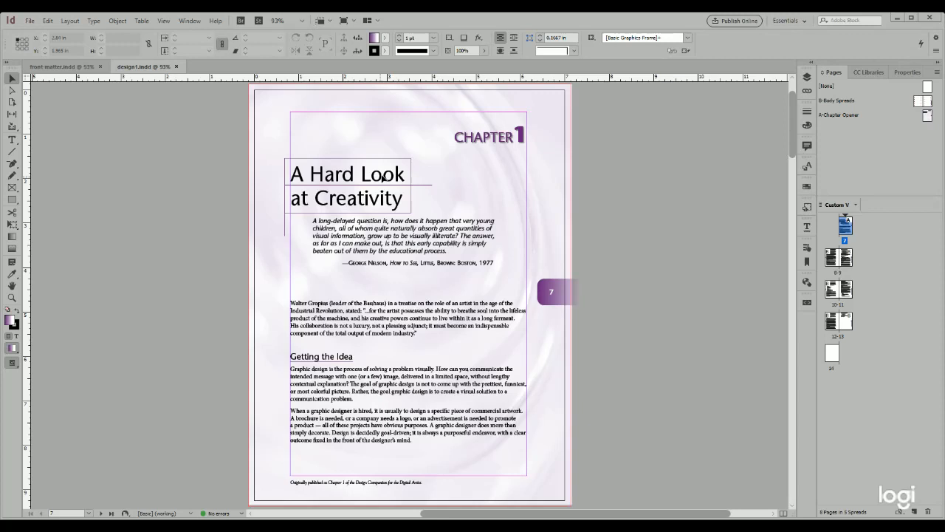
Try to override the chapter title master frame on page 7 of design1.indd, and undo the override of the background frame.
{"action": "left_click", "coordinate": [348, 160], "text": "ctrl+shift"}
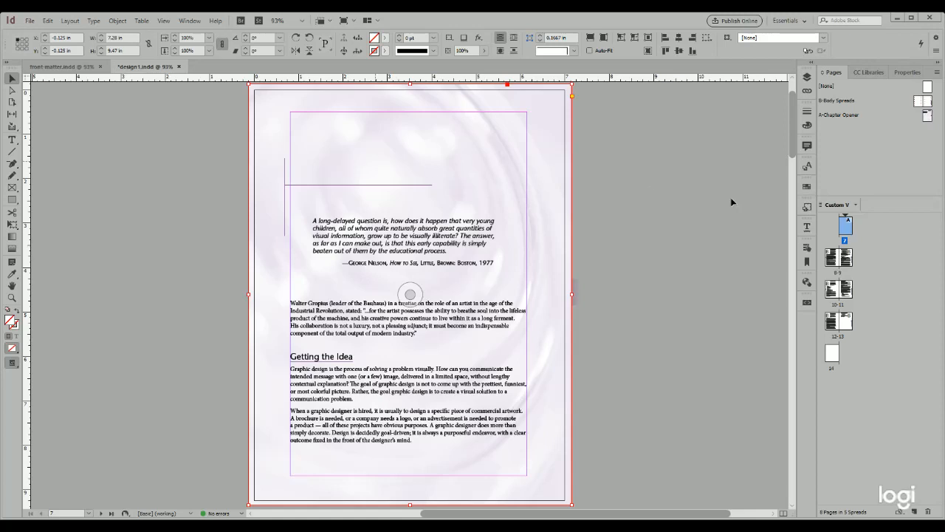
{"action": "left_click", "coordinate": [44, 21]}
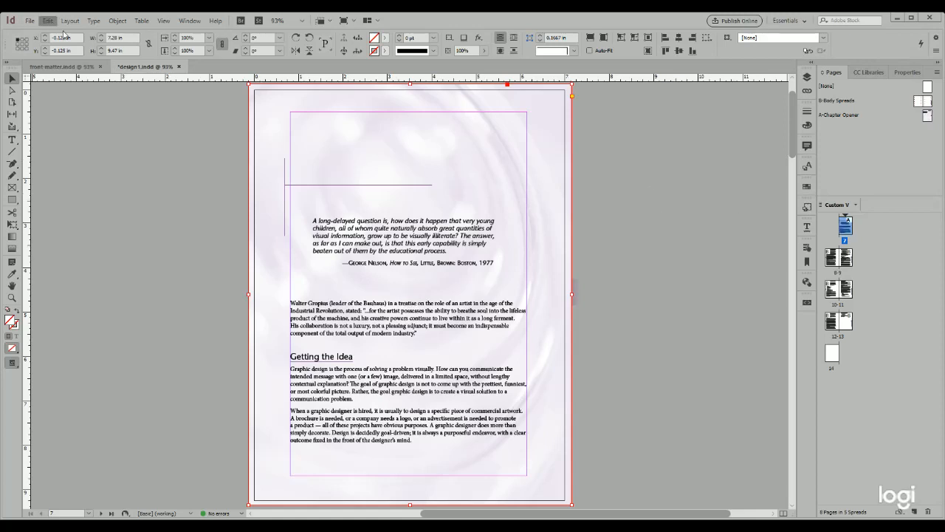
{"action": "left_click", "coordinate": [65, 34]}
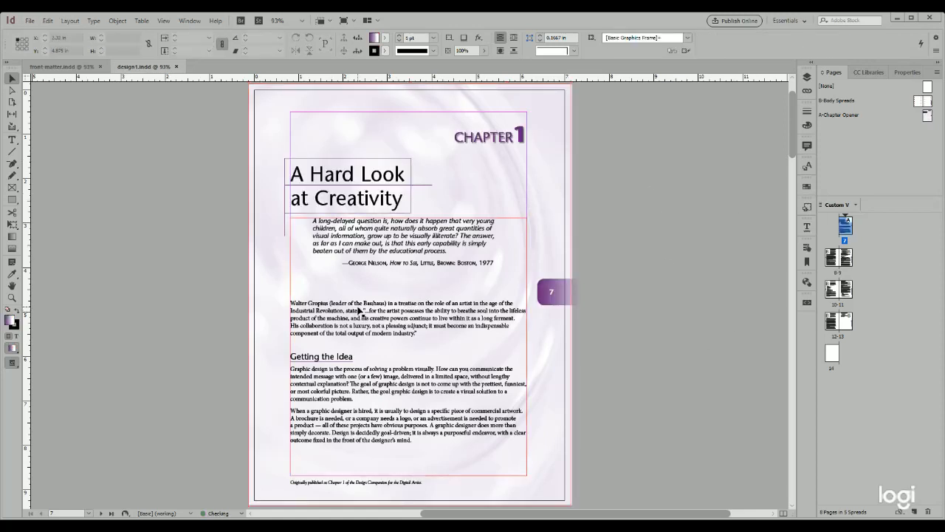
Override the "A Hard Look at Creativity" title frame on page 7, and save and close design1.indd.
{"action": "left_click", "coordinate": [349, 161]}
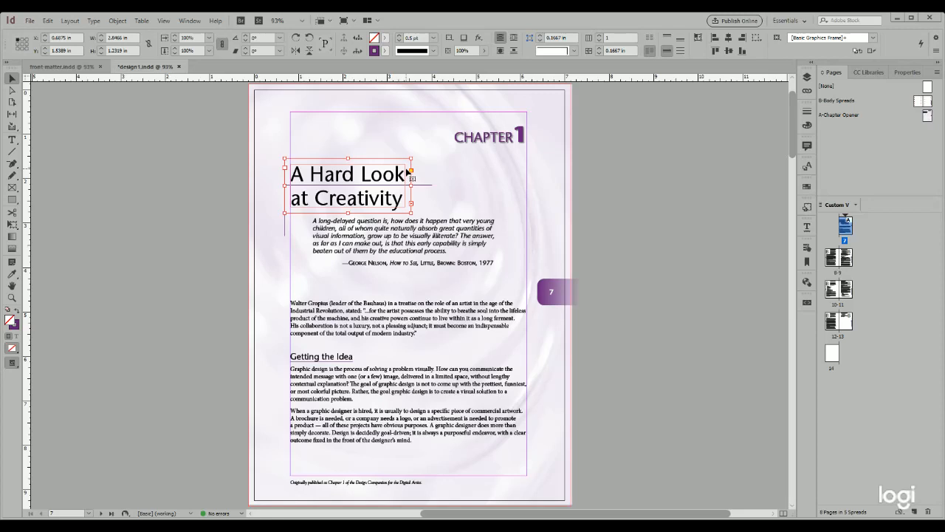
{"action": "key", "text": "ctrl+s"}
{"action": "left_click", "coordinate": [176, 67]}
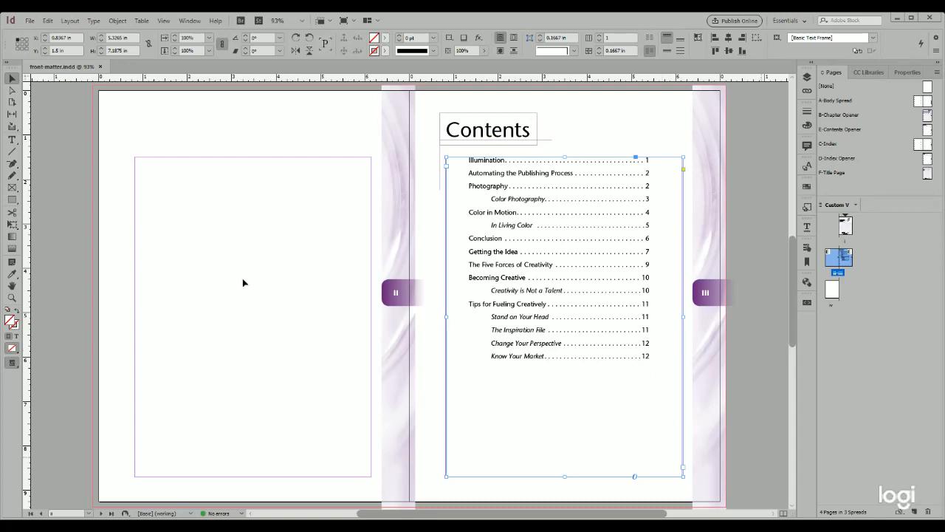
Update the table of contents on page iii of front-matter.indd and save the document.
{"action": "left_click", "coordinate": [11, 139]}
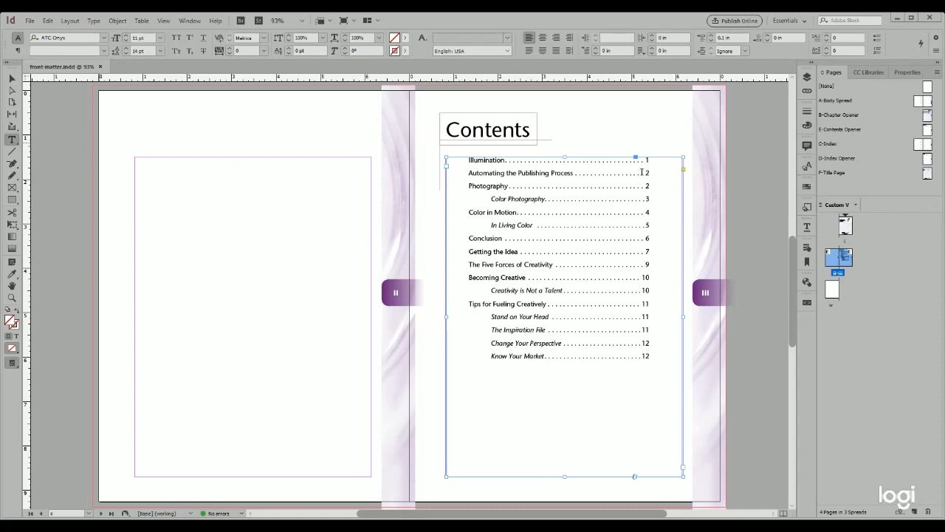
{"action": "left_click", "coordinate": [493, 172]}
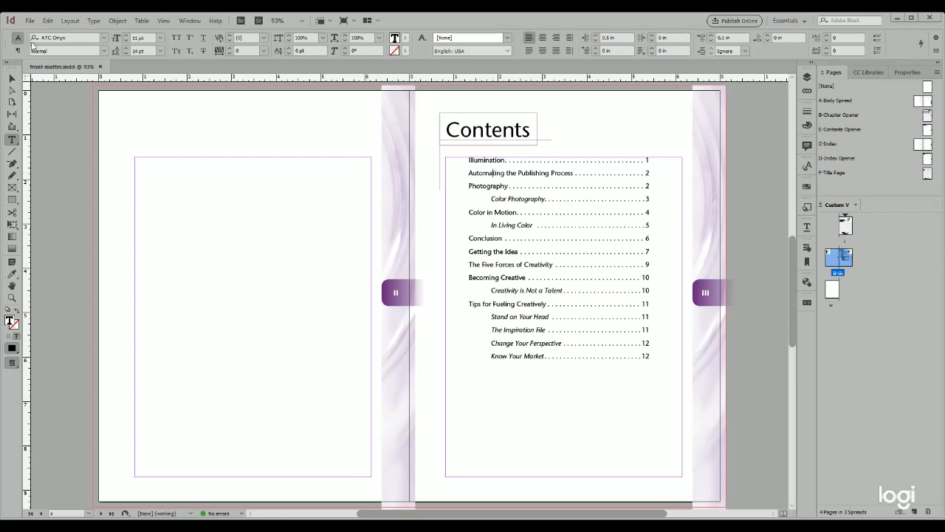
{"action": "left_click", "coordinate": [70, 22]}
{"action": "left_click", "coordinate": [126, 243]}
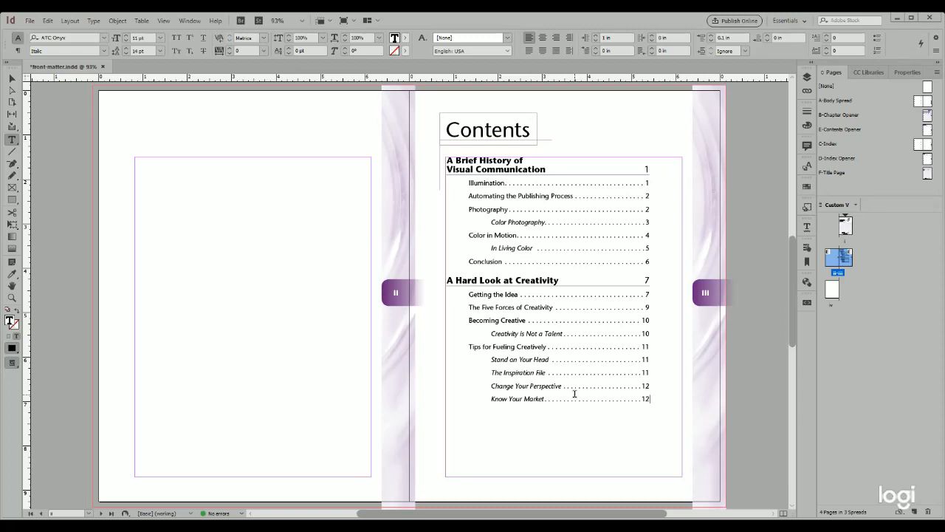
{"action": "key", "text": "ctrl+s"}
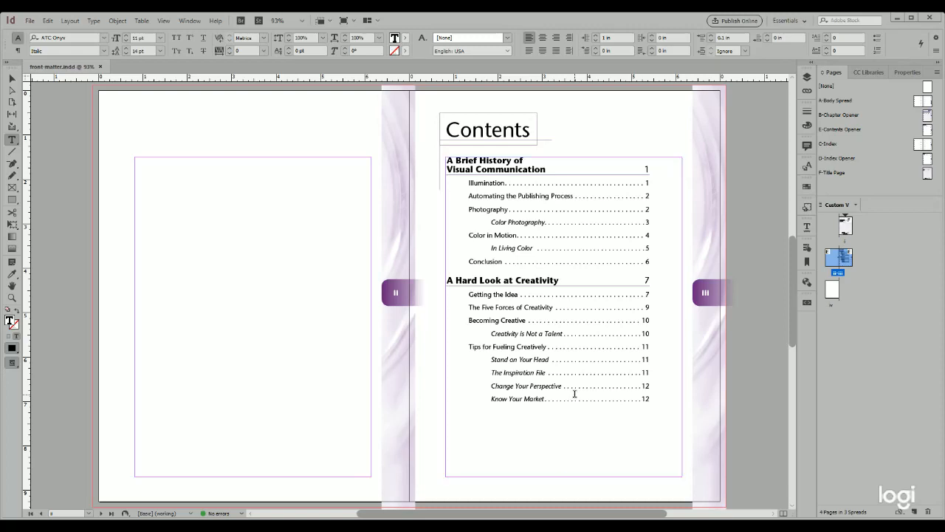